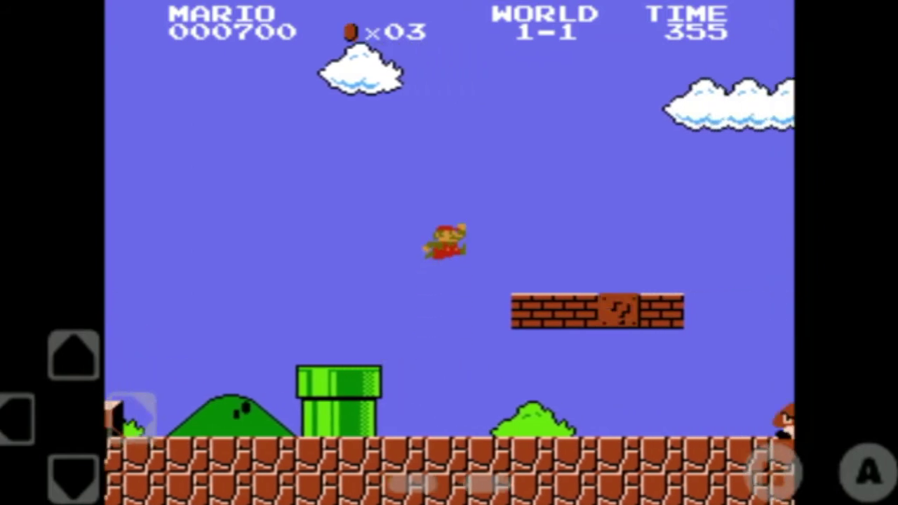
key(a)
key(Right)
key(a)
key(Right)
key(a)
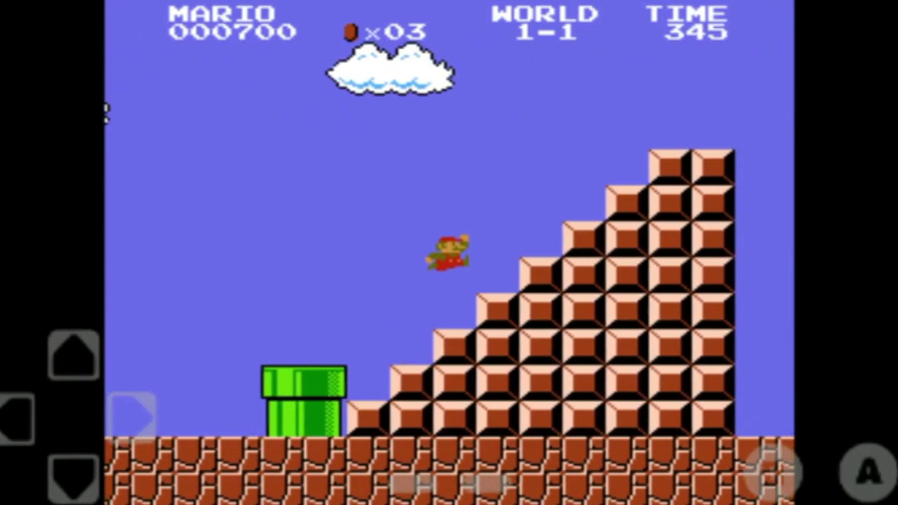
key(Right)
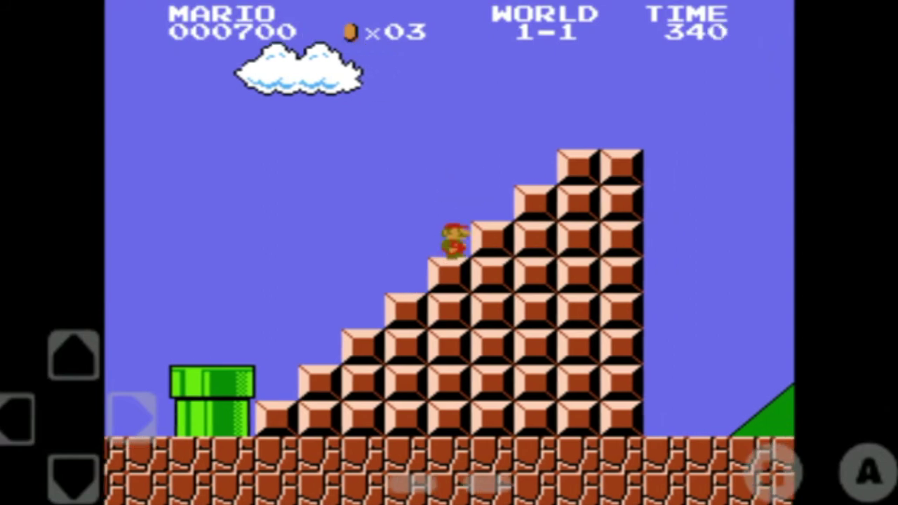
key(a)
key(Right)
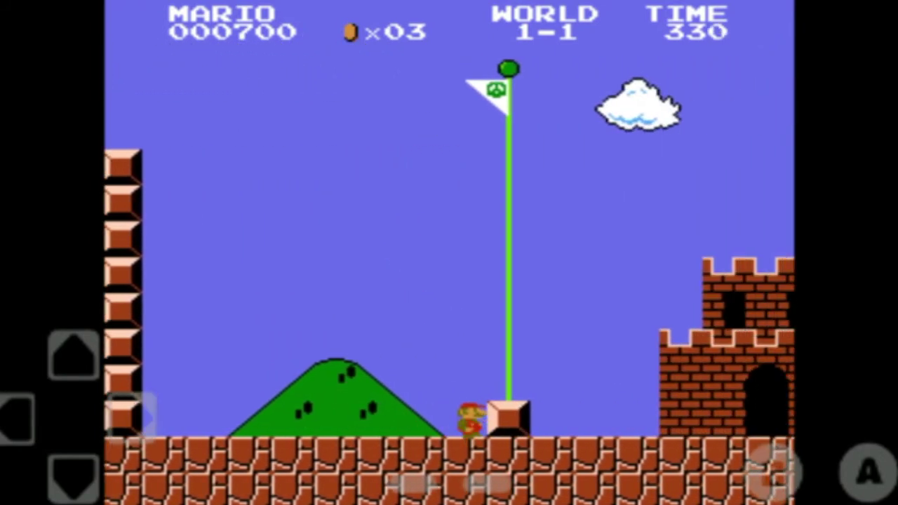
key(Right)
key(a)
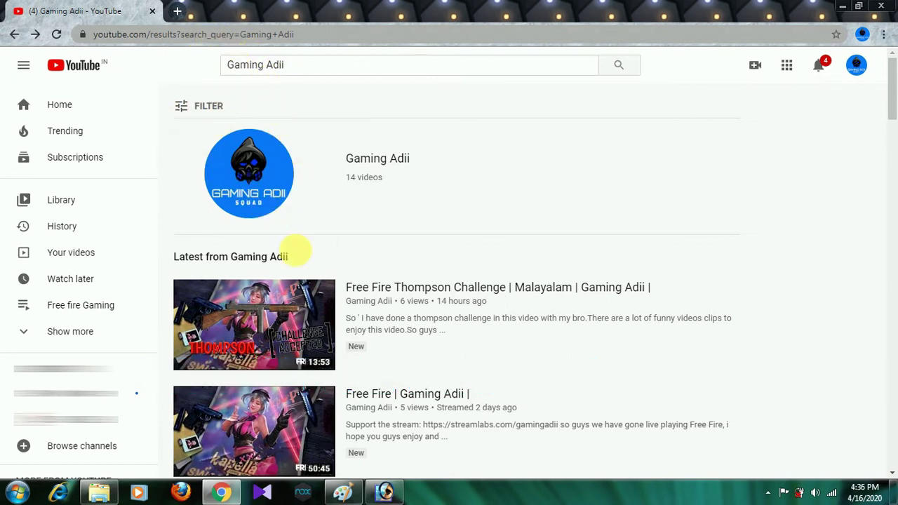
- Start the Snipping Tool and capture a rectangular snip of the round Gaming Adii channel logo on the YouTube results page
click(17, 491)
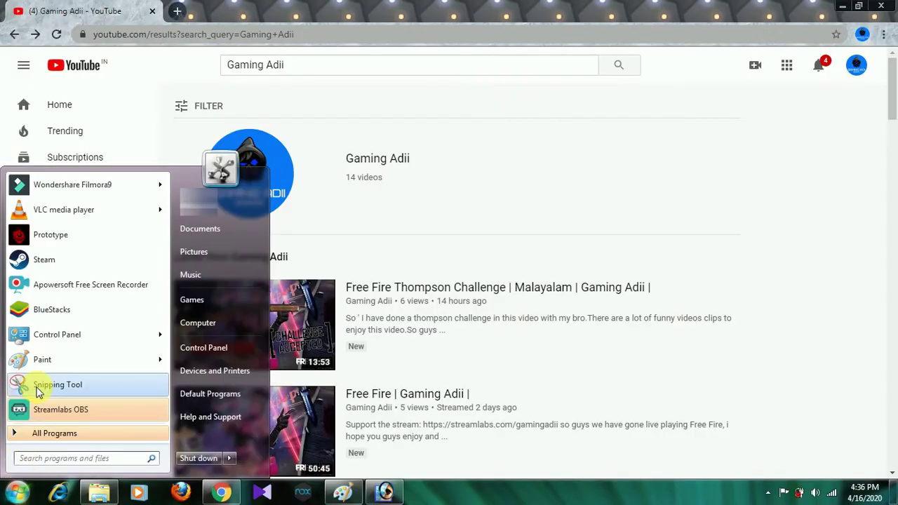
key(Escape)
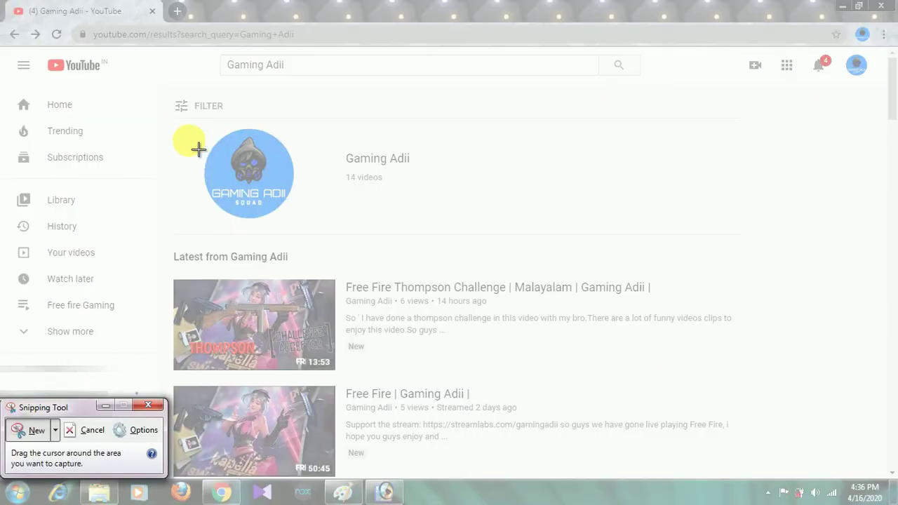
drag(191, 131, 326, 237)
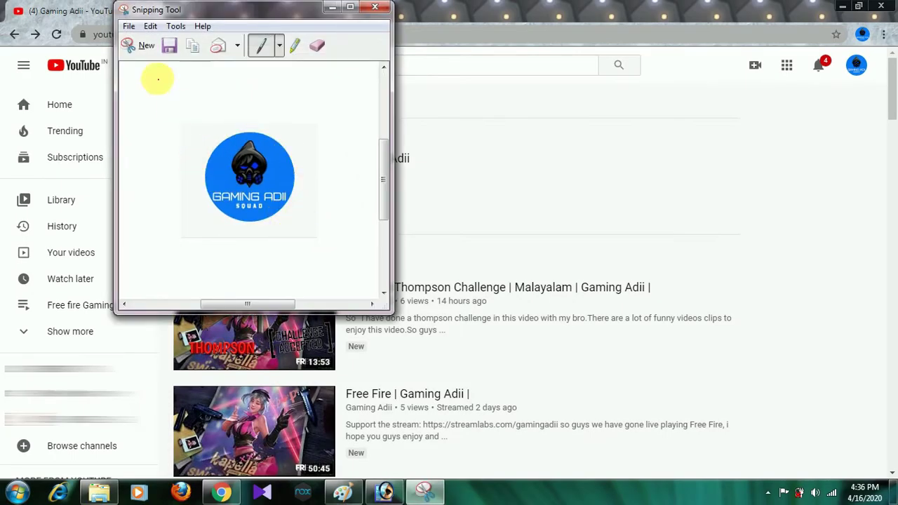
- Save the snip as a PNG named Capture in the YOUTUBE profile pictures folder and close the Snipping Tool
click(169, 45)
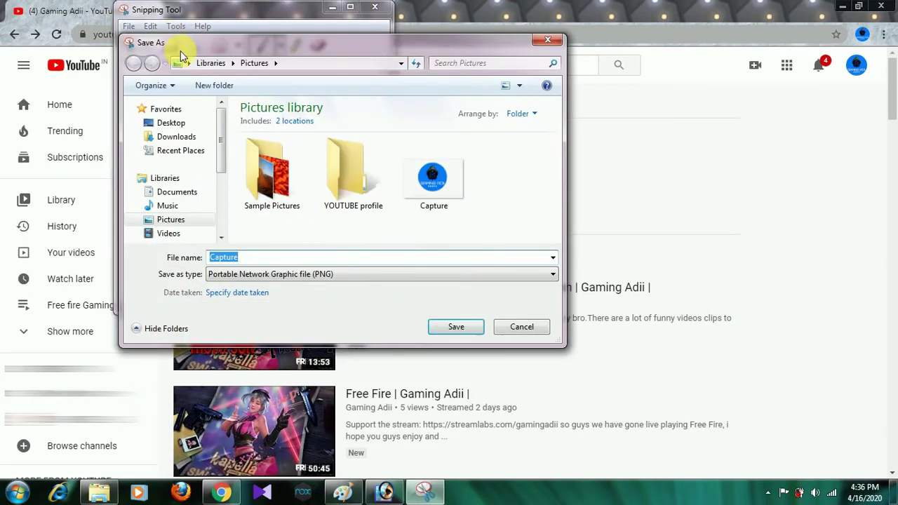
click(350, 182)
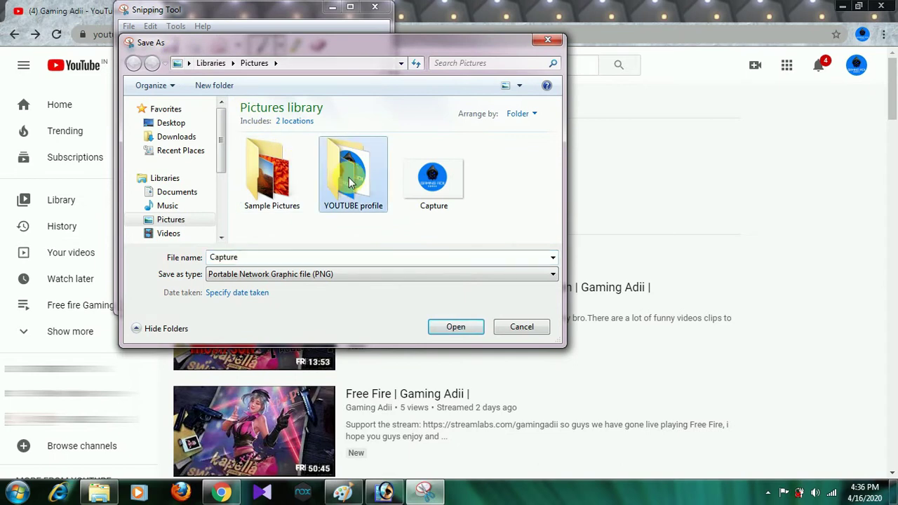
click(450, 327)
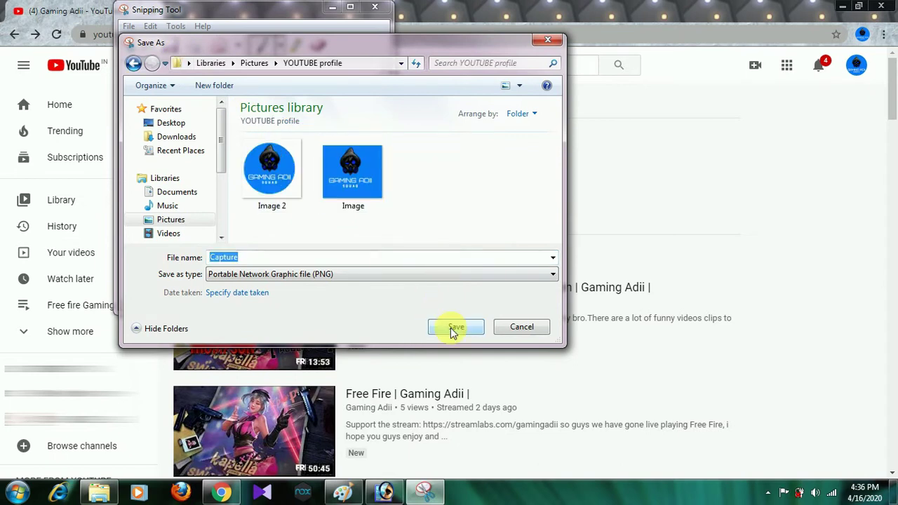
click(450, 327)
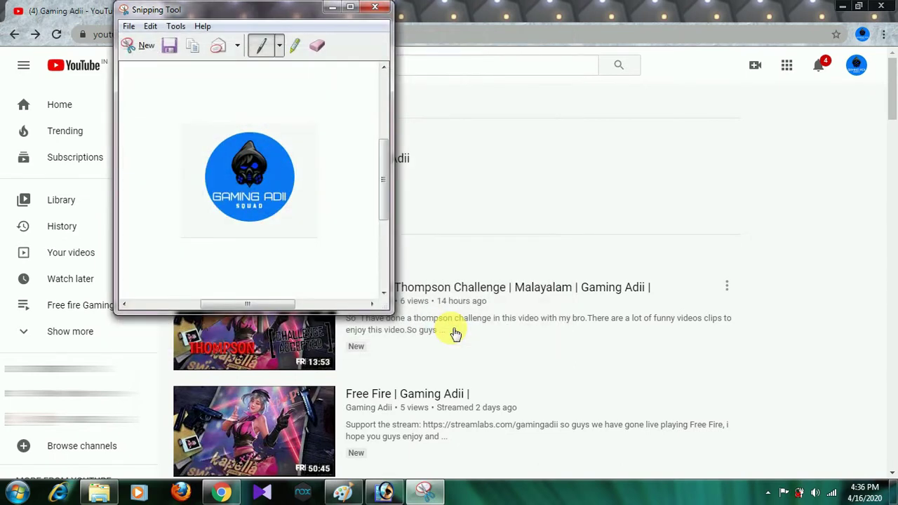
click(371, 9)
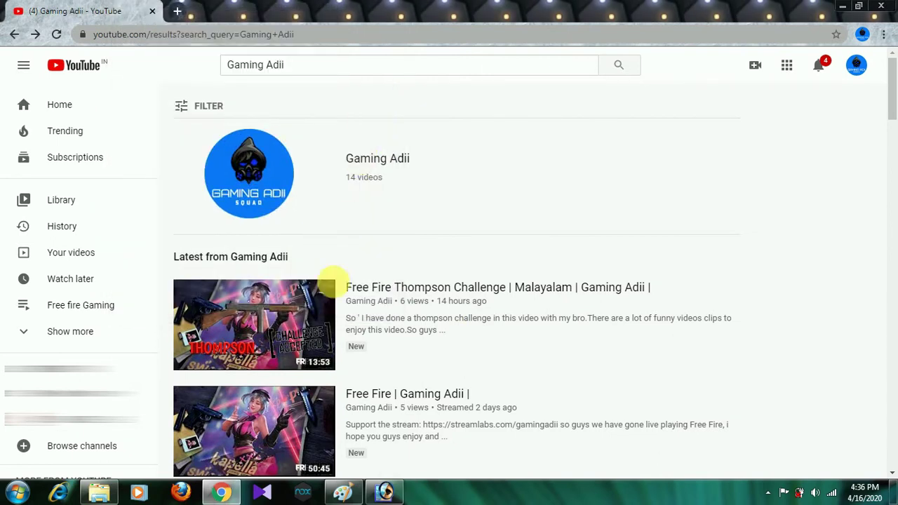
- Open the Image file from the YOUTUBE profile folder in Photoshop and maximize its document window
click(99, 493)
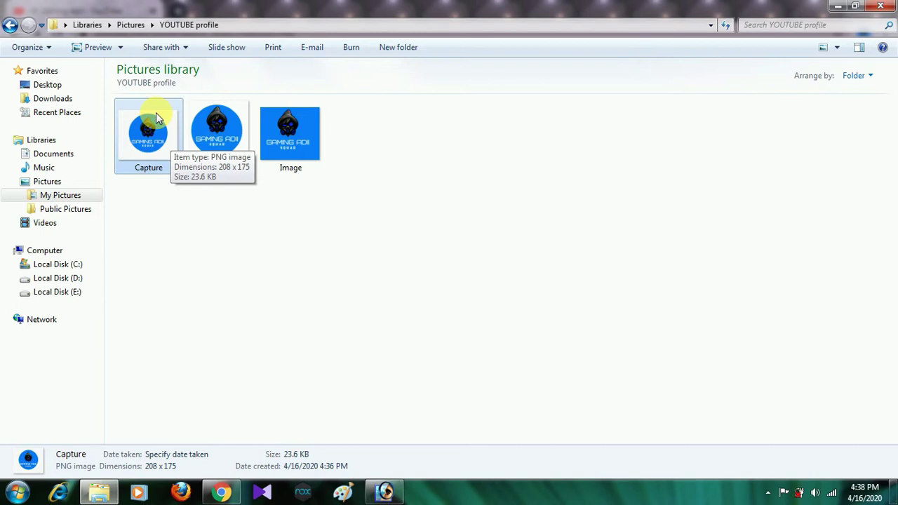
click(305, 265)
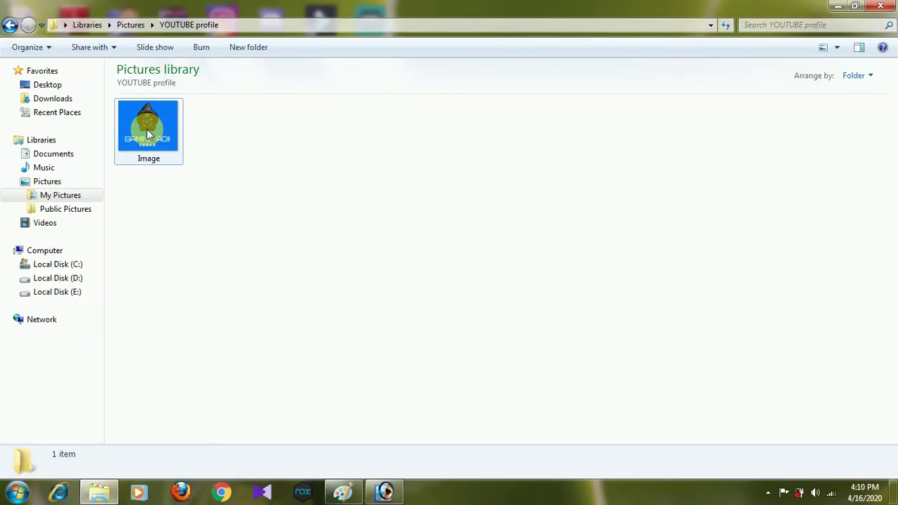
drag(146, 129, 356, 324)
drag(360, 269, 361, 257)
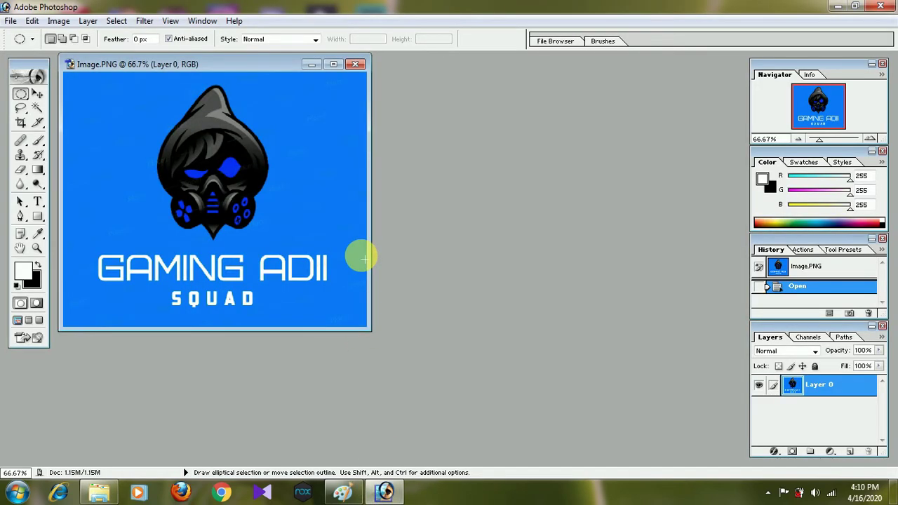
click(335, 65)
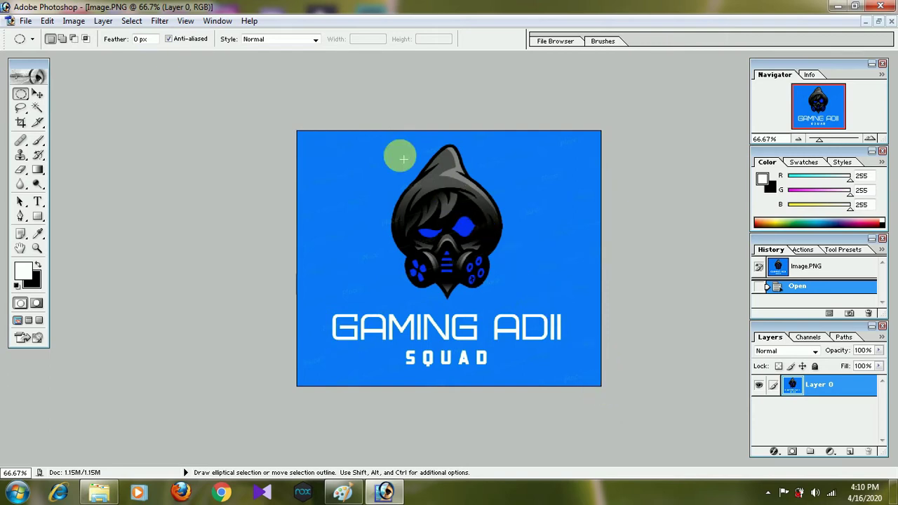
- Switch the marquee selection to the Elliptical Marquee Tool
click(495, 156)
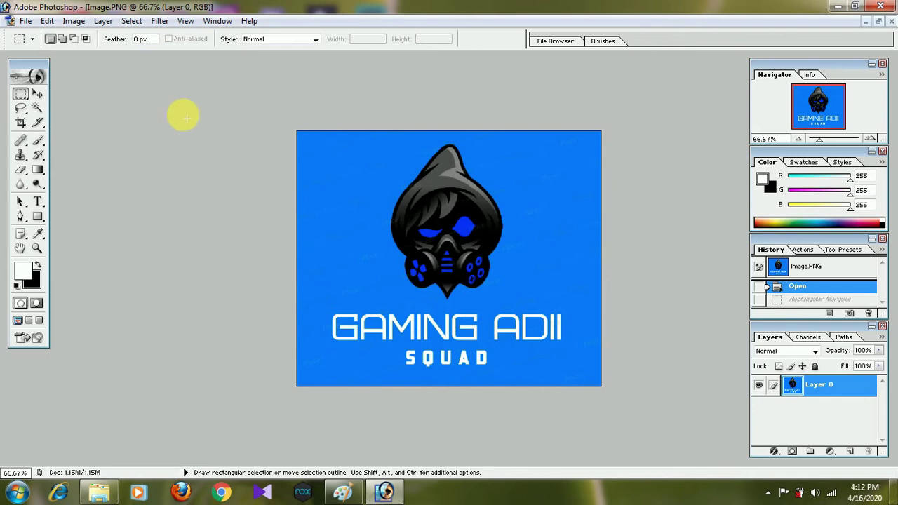
click(21, 95)
right_click(21, 94)
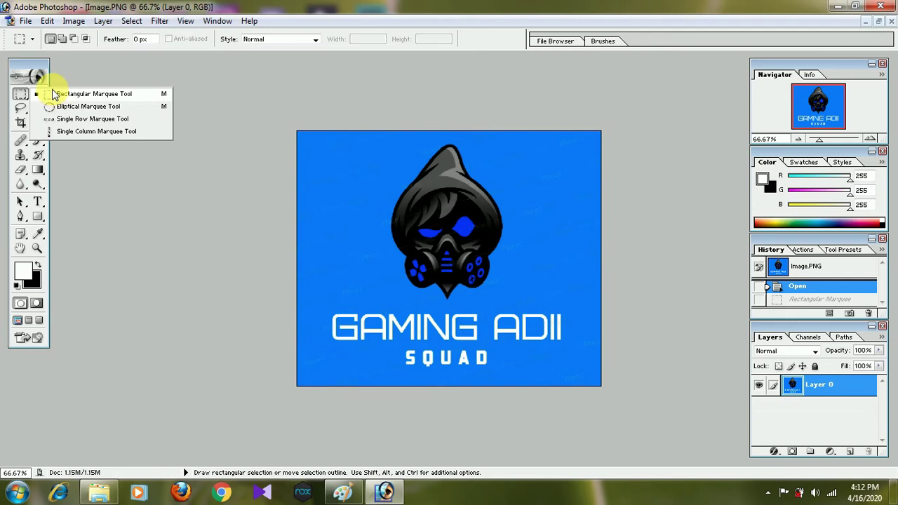
click(107, 106)
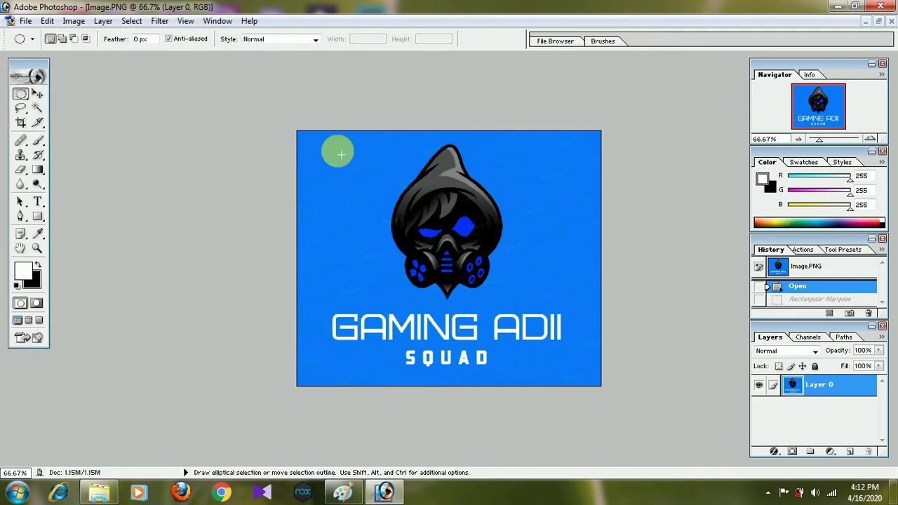
drag(322, 136, 390, 299)
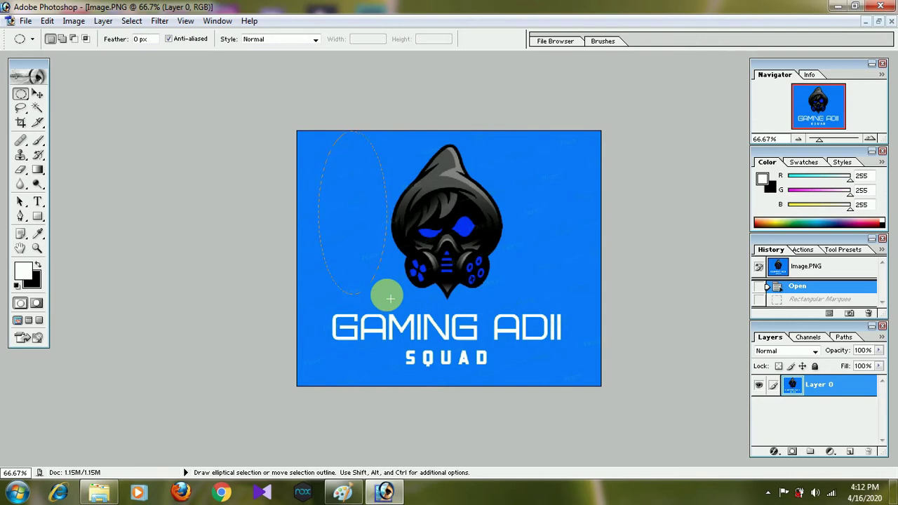
drag(390, 298, 477, 400)
drag(579, 498, 575, 496)
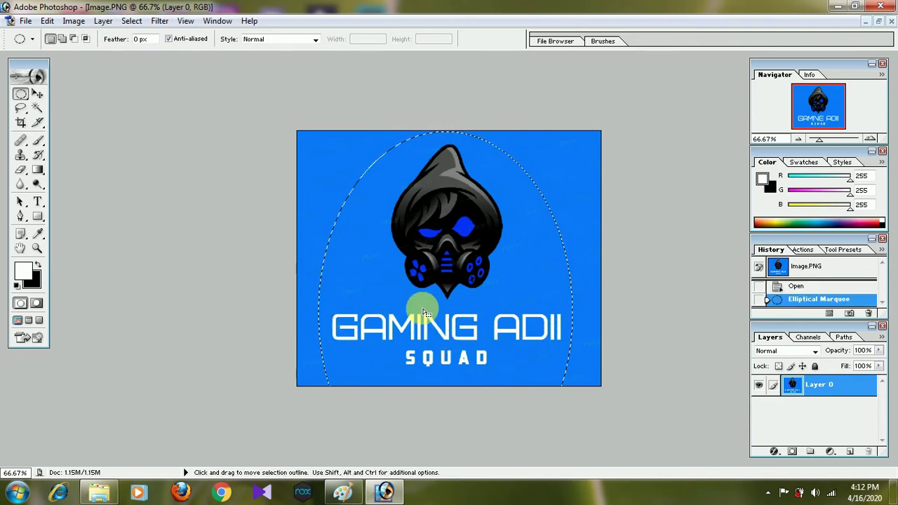
key(ctrl+z)
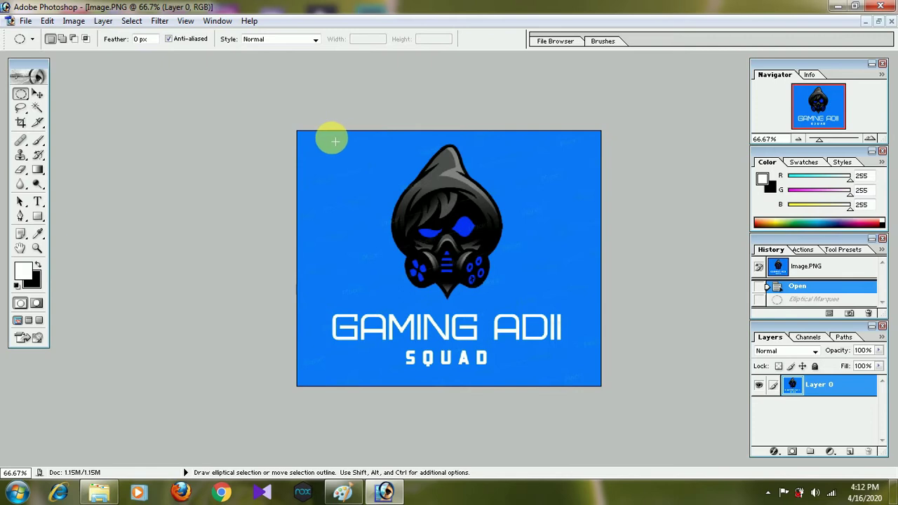
- Draw a circular selection around the hooded mask and the logo text, spanning nearly the full image height
drag(323, 136, 575, 412)
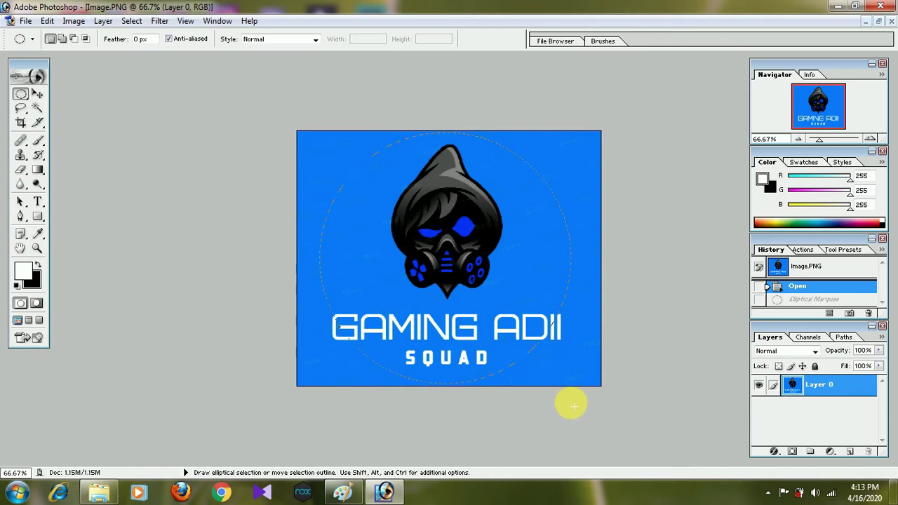
drag(571, 402, 571, 400)
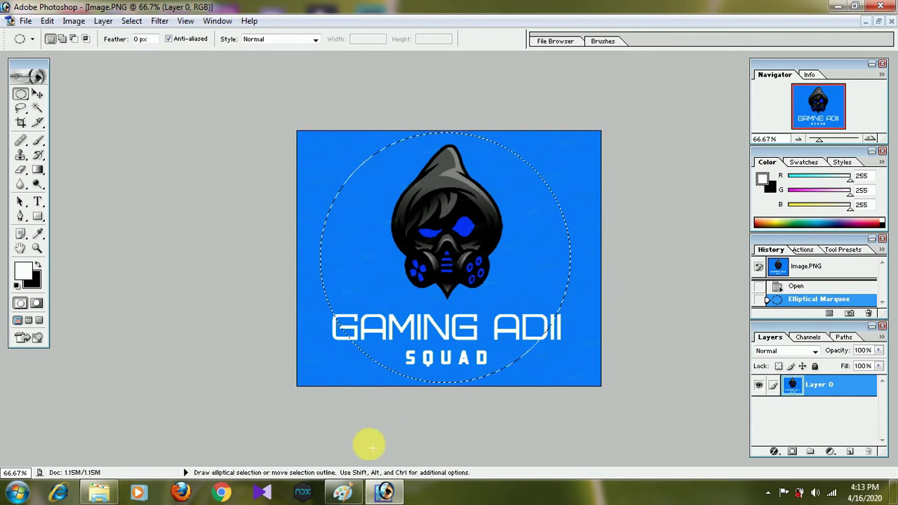
- Switch to Paint, widen the logo's canvas to 799 px, fill the added strip with the background blue, and adjust the canvas's lower edge
click(343, 495)
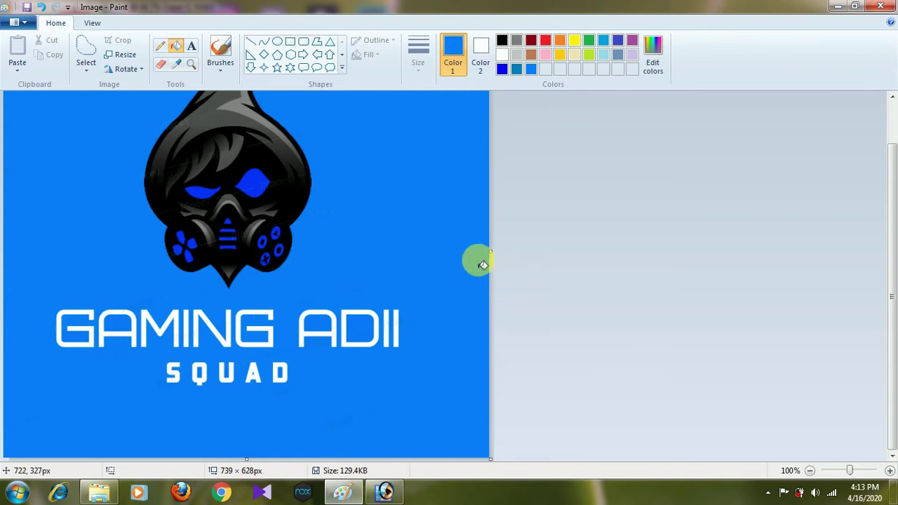
drag(490, 253, 527, 251)
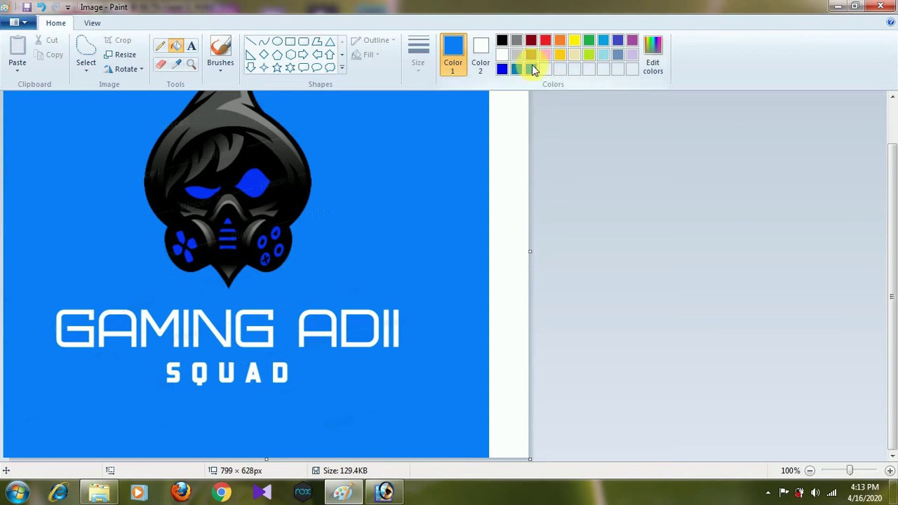
click(518, 168)
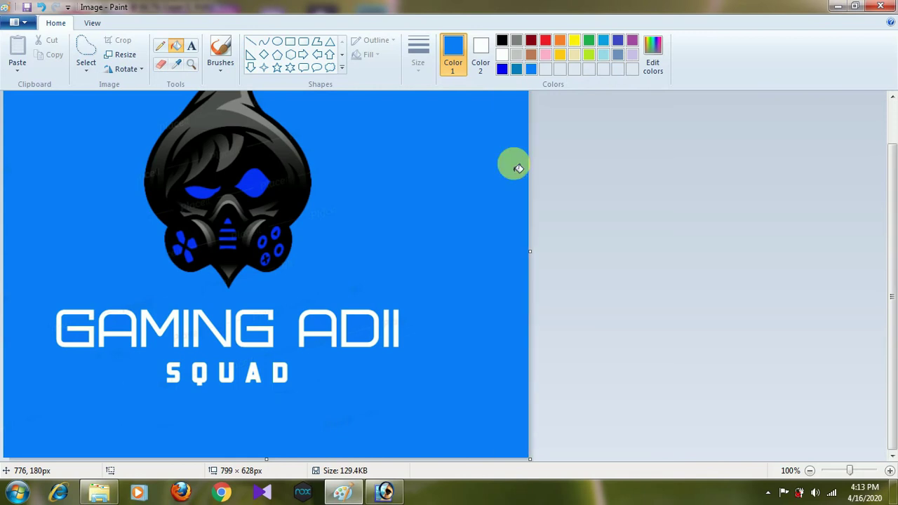
click(94, 383)
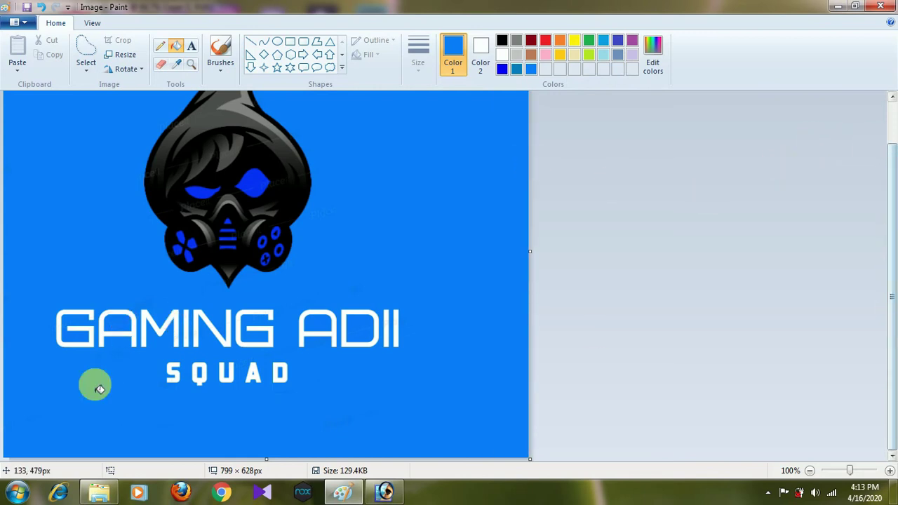
mouse_move(266, 460)
mouse_down()
mouse_move(269, 474)
mouse_move(257, 469)
mouse_move(283, 459)
mouse_up()
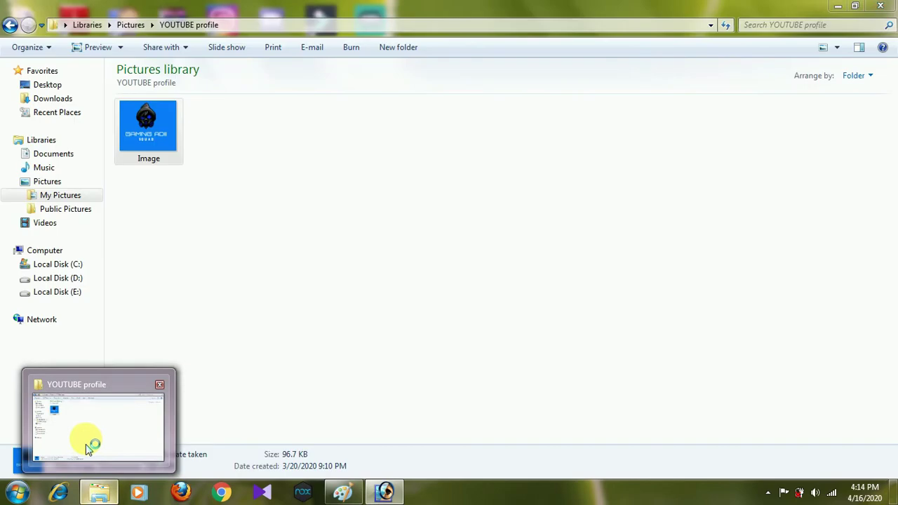
- Load the edited Image file from the YOUTUBE profile folder into Photoshop and maximize its document window
click(91, 444)
click(143, 135)
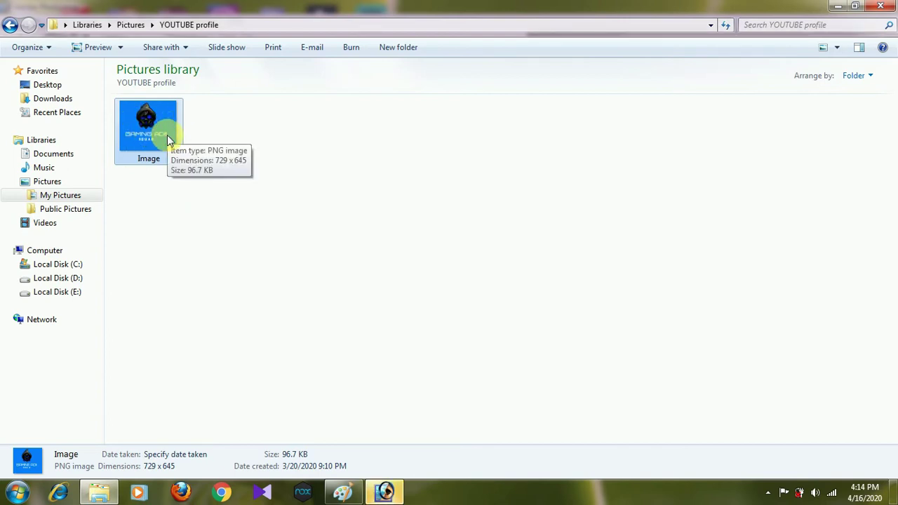
drag(147, 133, 356, 270)
click(349, 64)
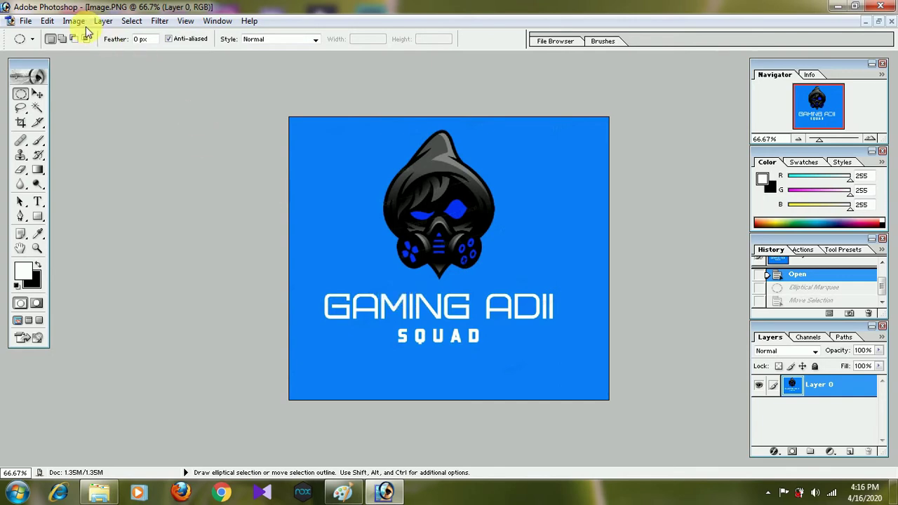
- Open the canvas size settings for the logo image and switch both width and height units to pixels
click(47, 22)
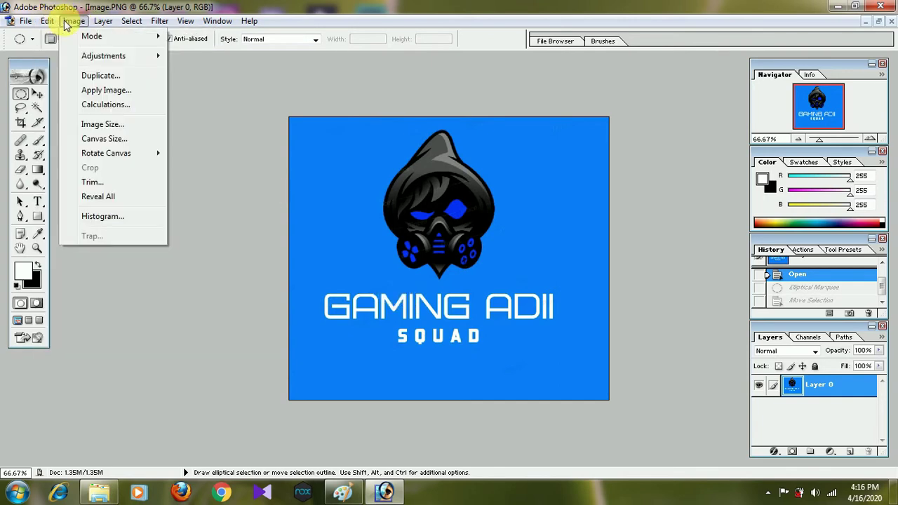
click(65, 22)
click(70, 22)
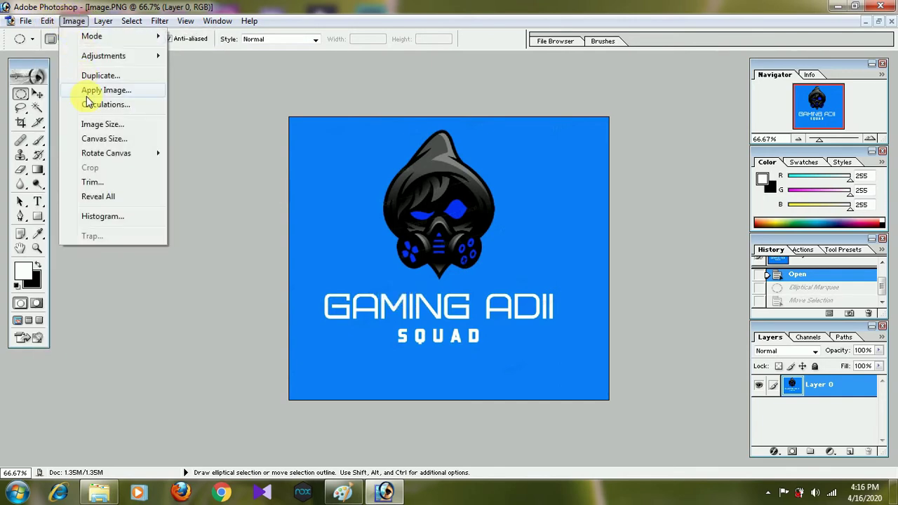
click(100, 140)
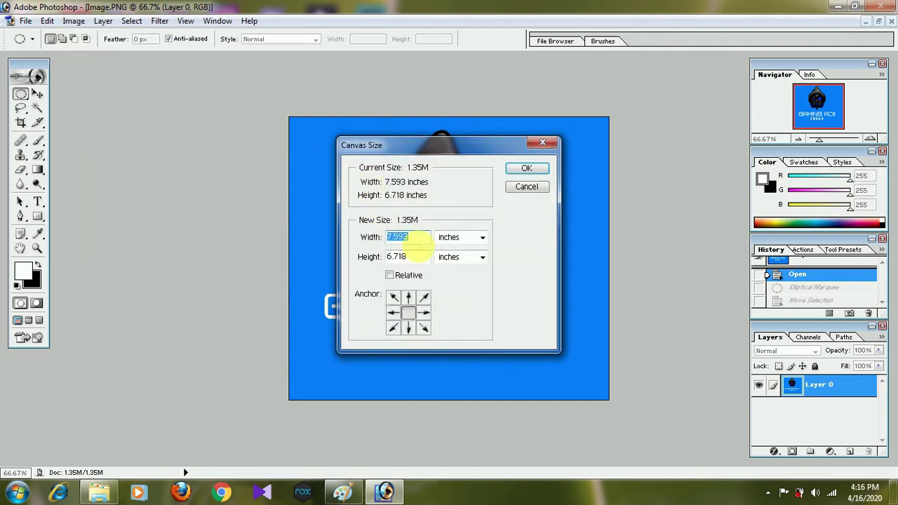
click(459, 237)
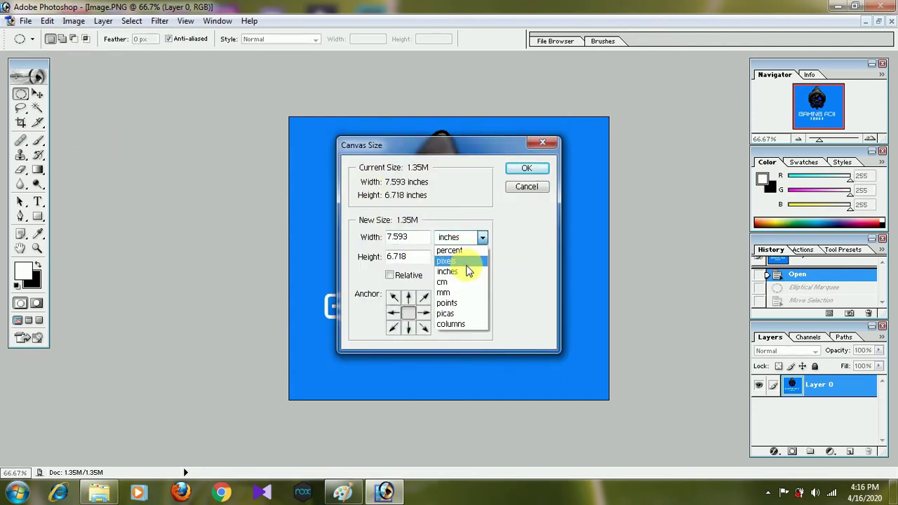
click(466, 259)
click(480, 257)
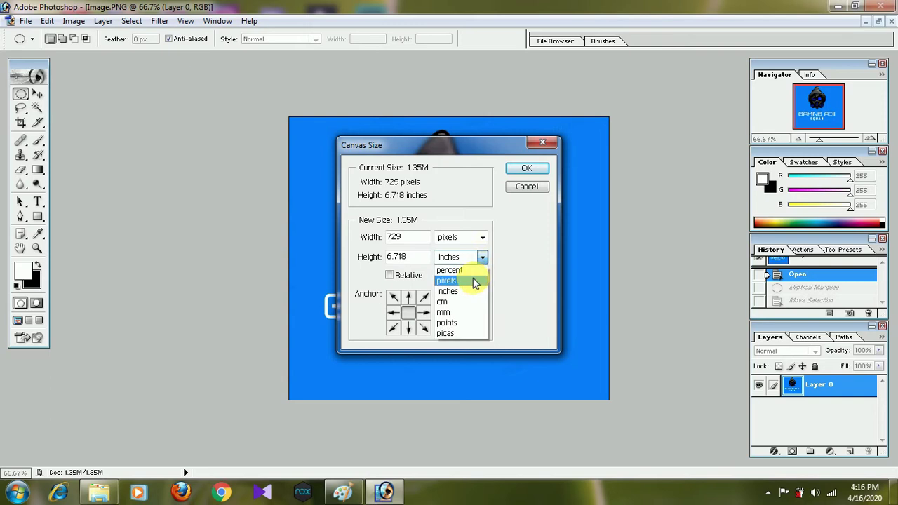
click(473, 280)
- Enlarge the logo's canvas to a square of 735 by 735 pixels, anchored at the centre
click(400, 237)
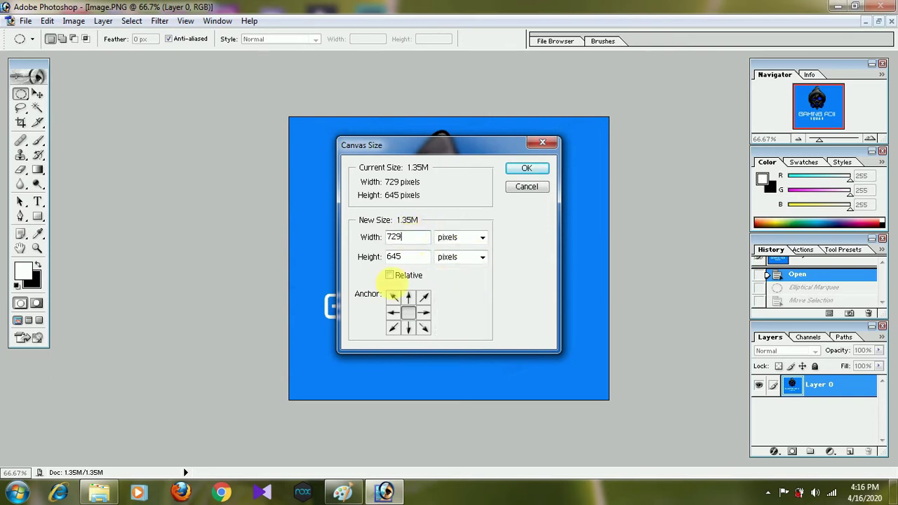
key(BackSpace)
key(BackSpace)
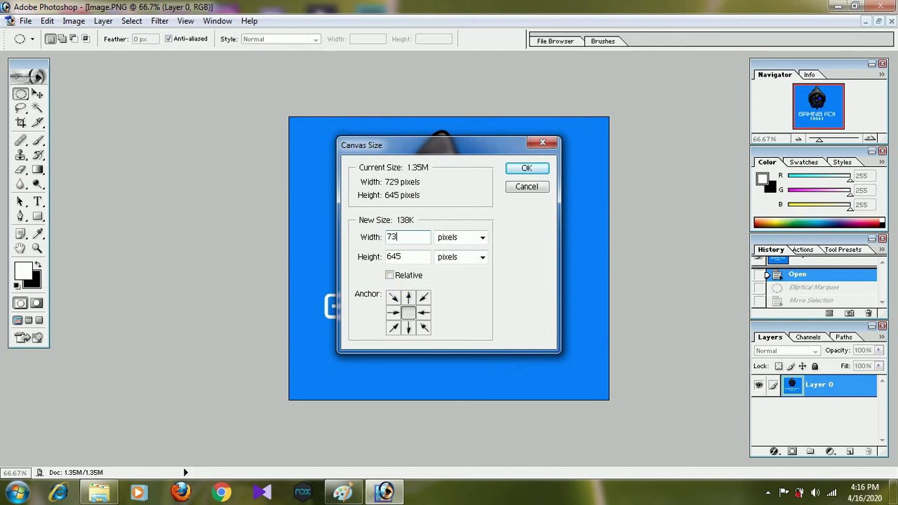
text(35)
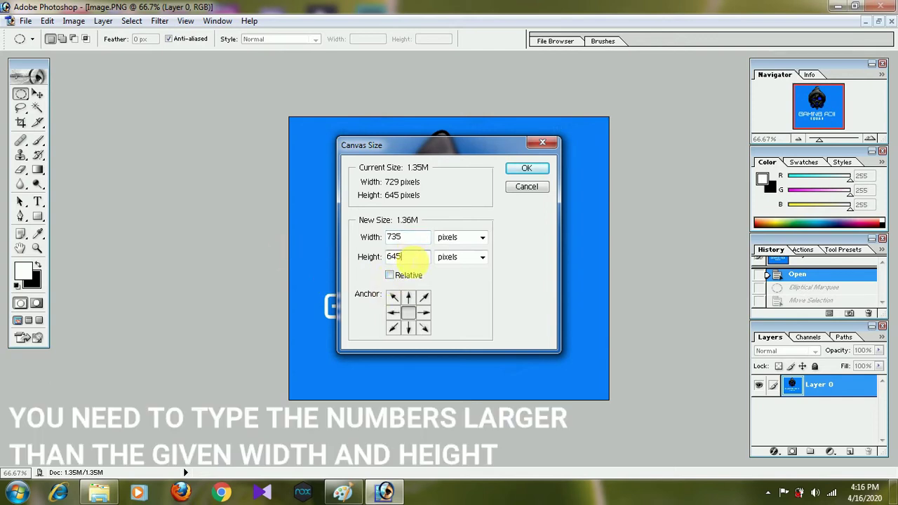
click(407, 257)
key(BackSpace)
key(BackSpace)
key(BackSpace)
text(735)
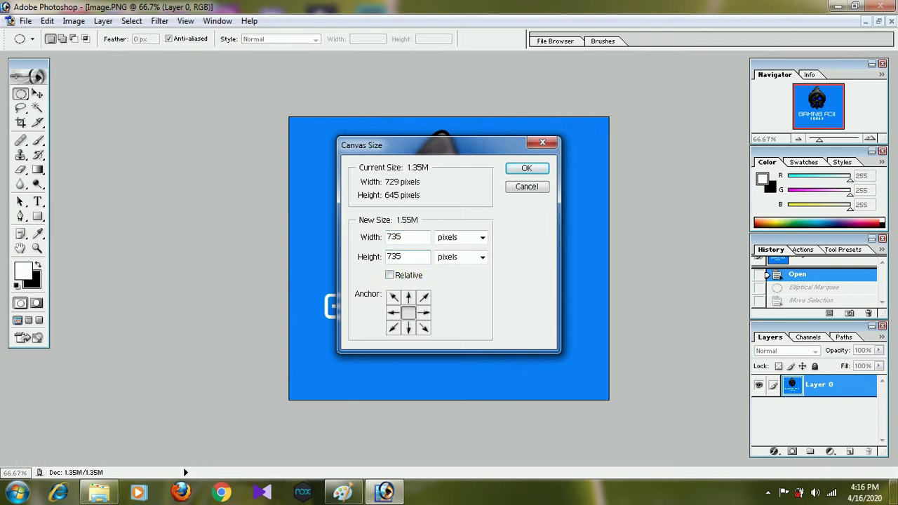
click(519, 171)
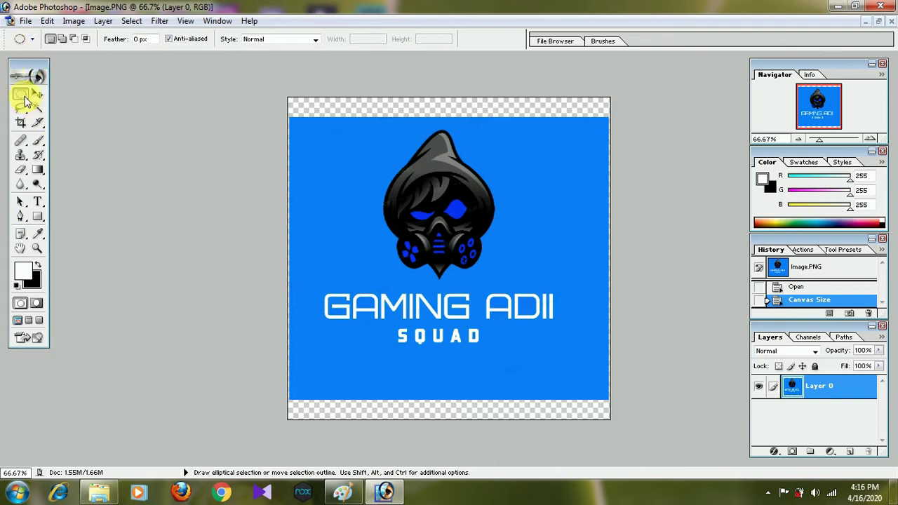
- Draw a circular elliptical marquee spanning nearly the blue area's full height and centre it around the hooded mask and logo text
drag(26, 101, 56, 112)
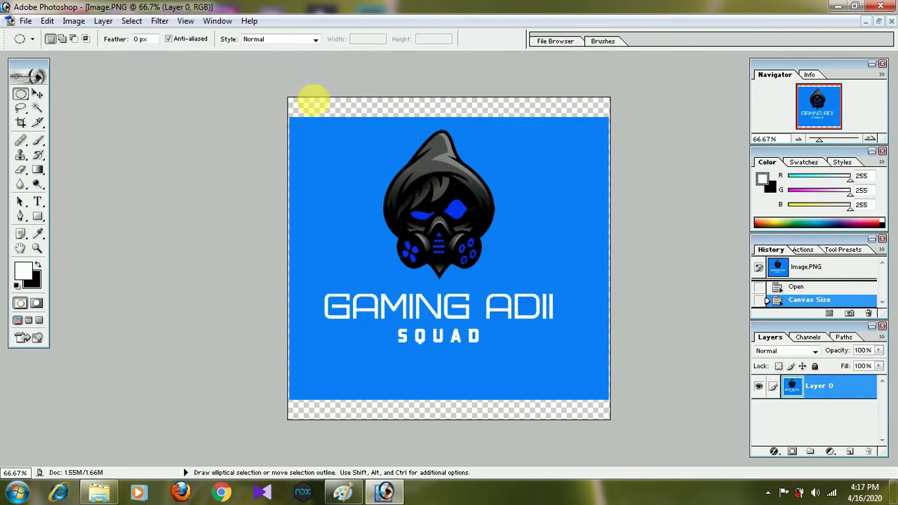
drag(311, 122, 611, 400)
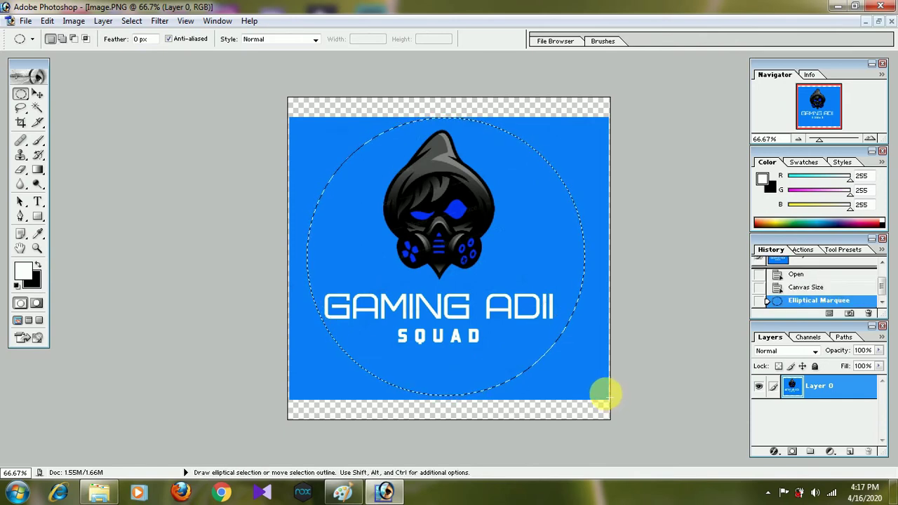
drag(476, 262, 466, 259)
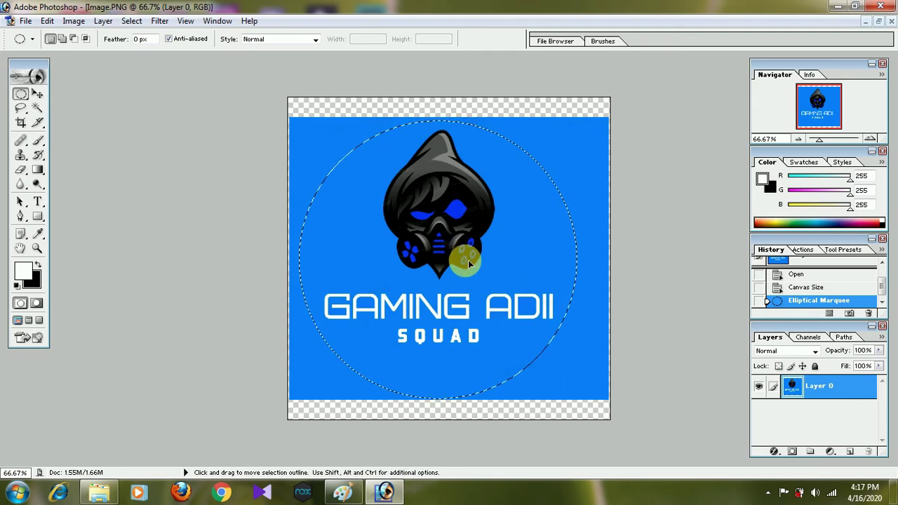
drag(469, 263, 467, 259)
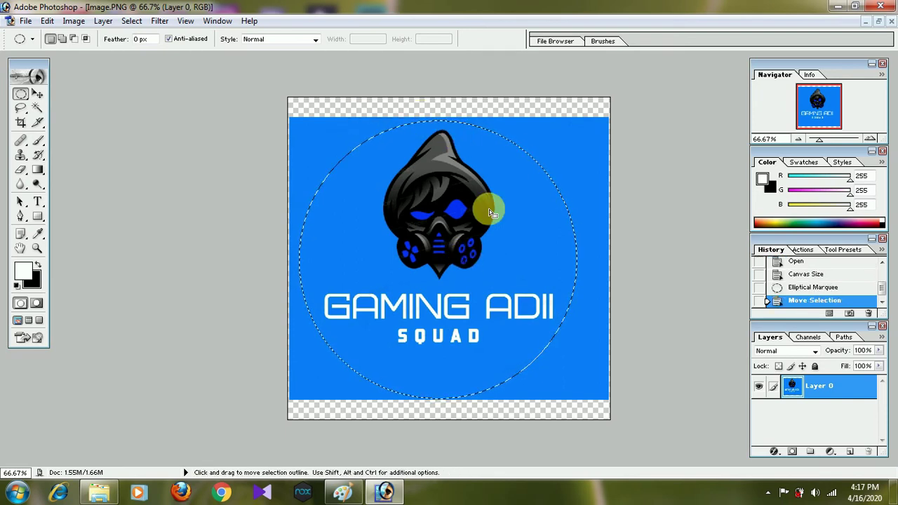
- Invert the circular selection, clear everything outside the circle to transparency, and deselect
right_click(489, 251)
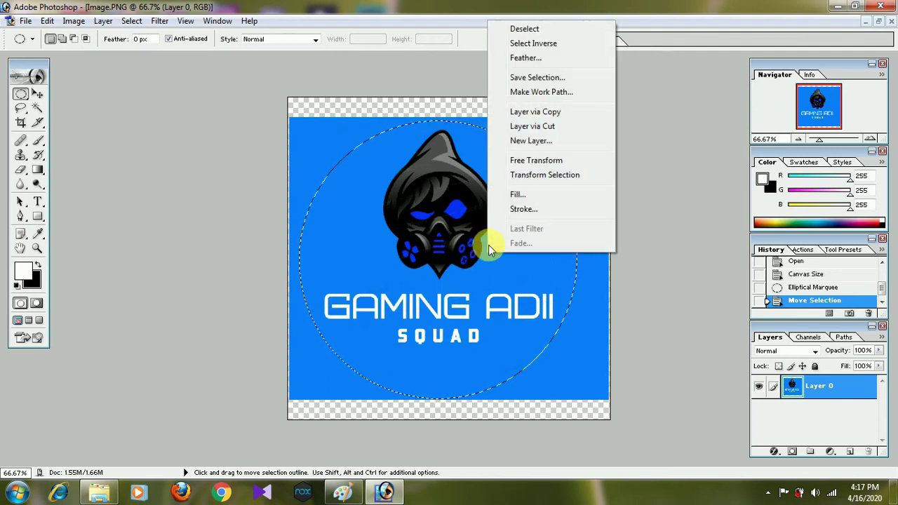
click(527, 43)
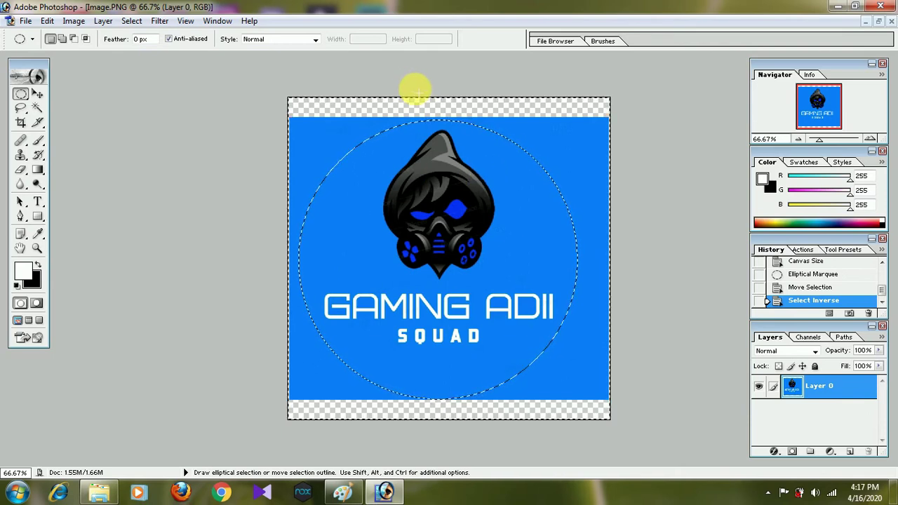
click(46, 21)
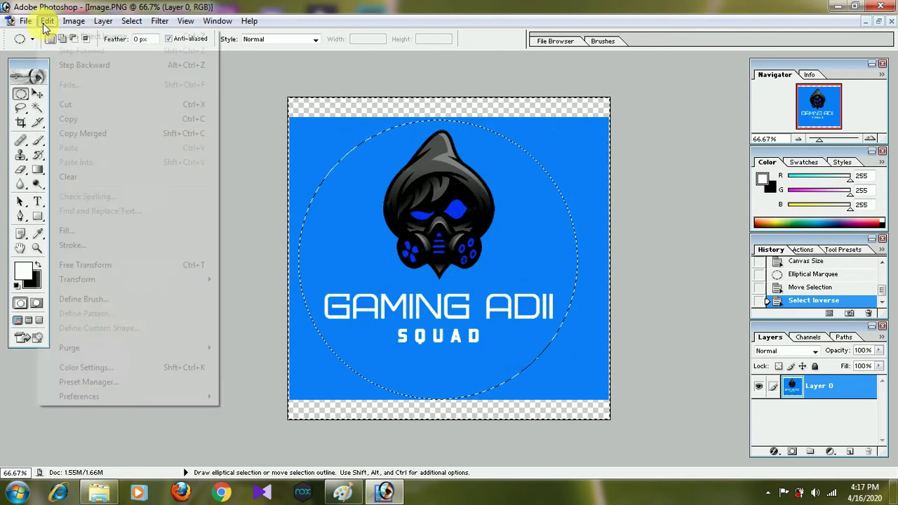
click(102, 178)
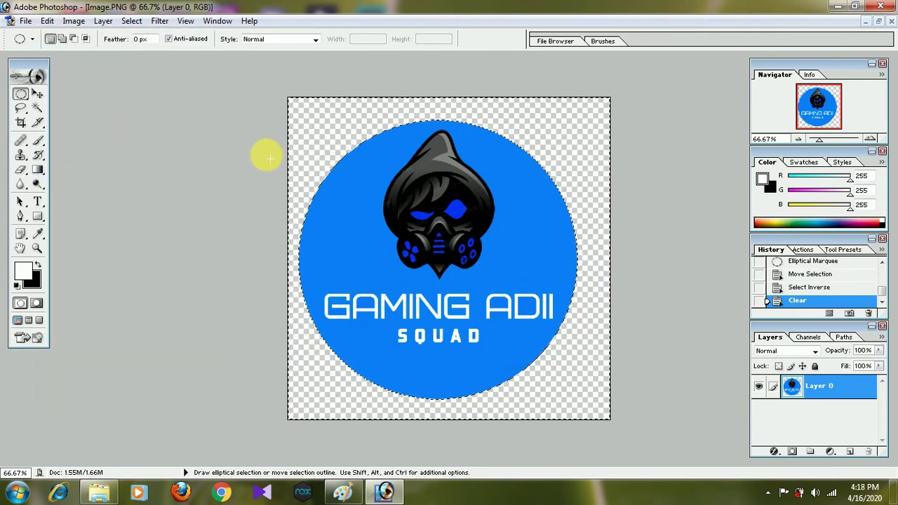
click(659, 197)
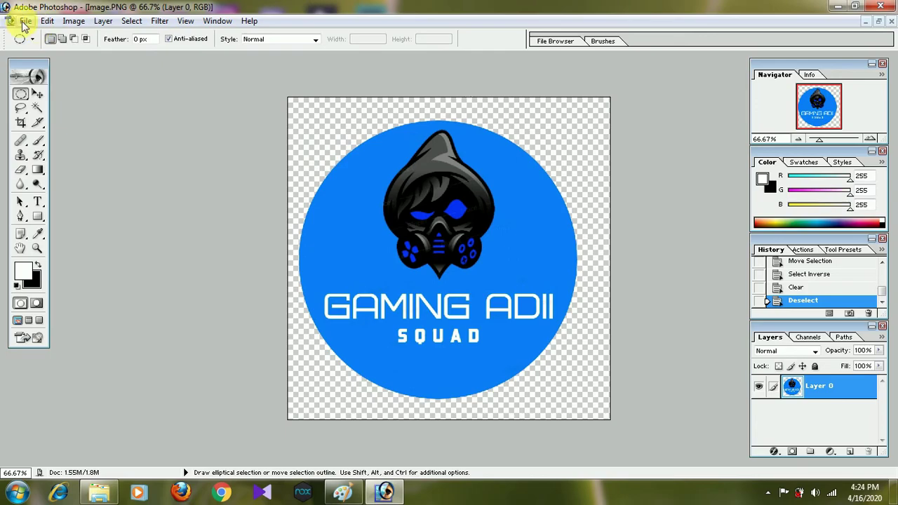
- Save the circular logo as an interlaced PNG copy named Image 2 in the YOUTUBE profile folder
click(23, 21)
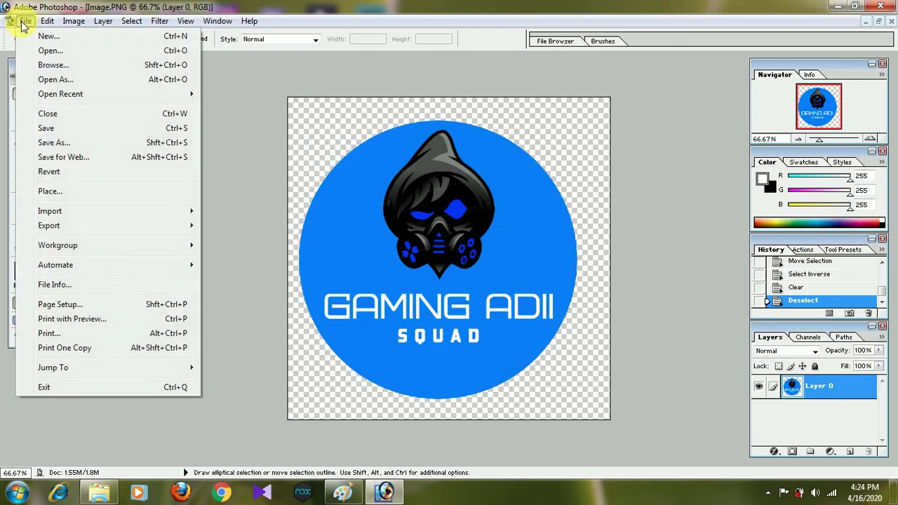
mouse_move(25, 20)
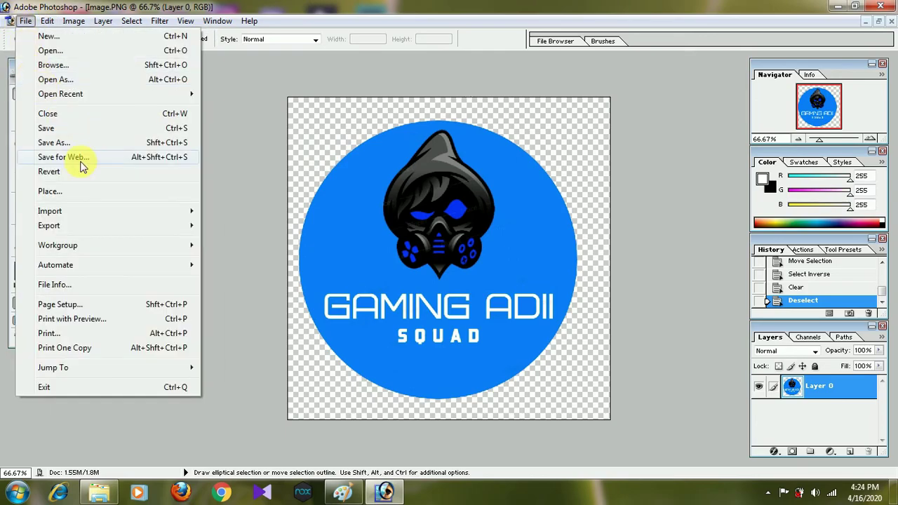
click(68, 144)
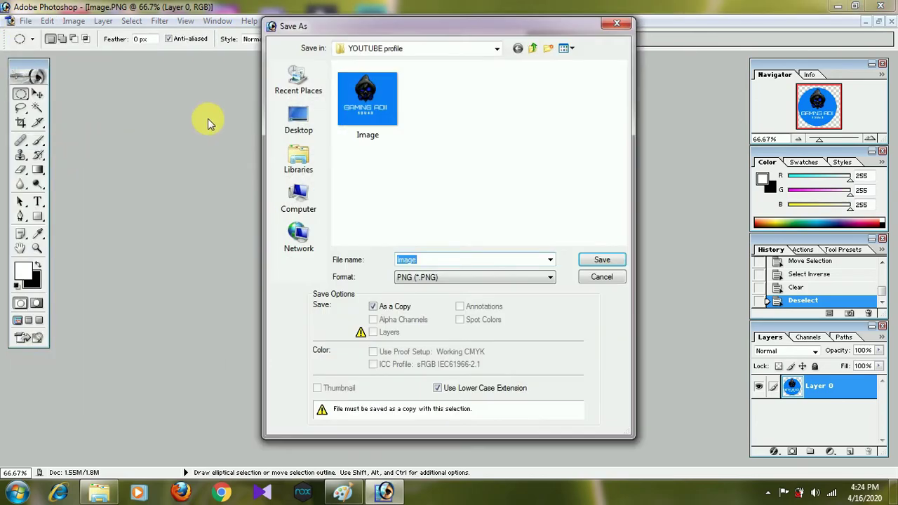
click(428, 259)
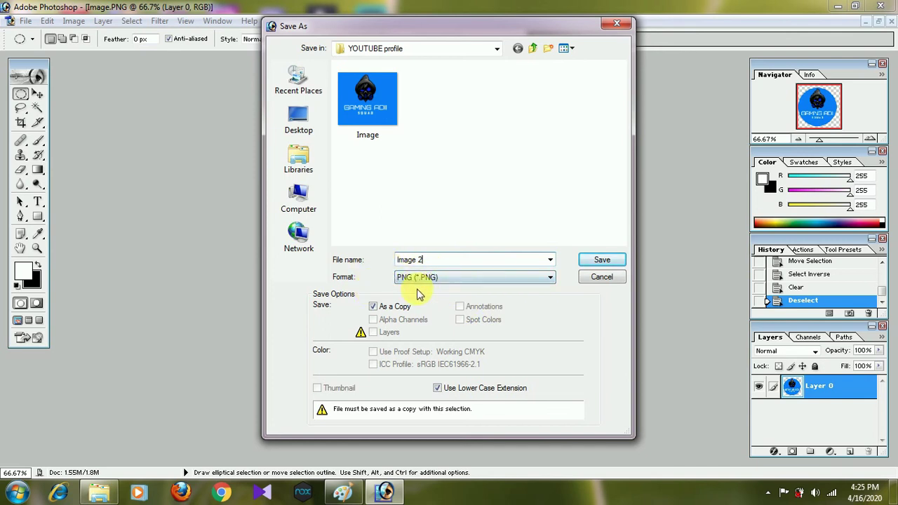
click(589, 265)
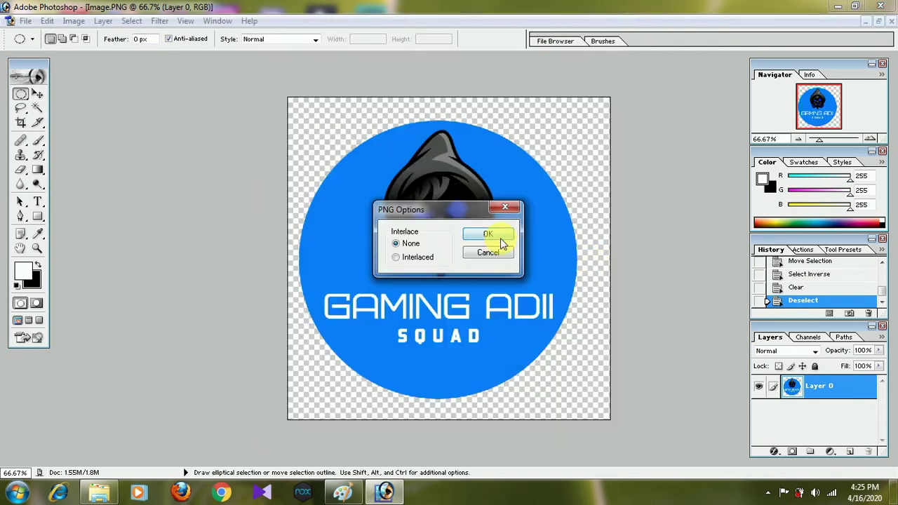
click(394, 256)
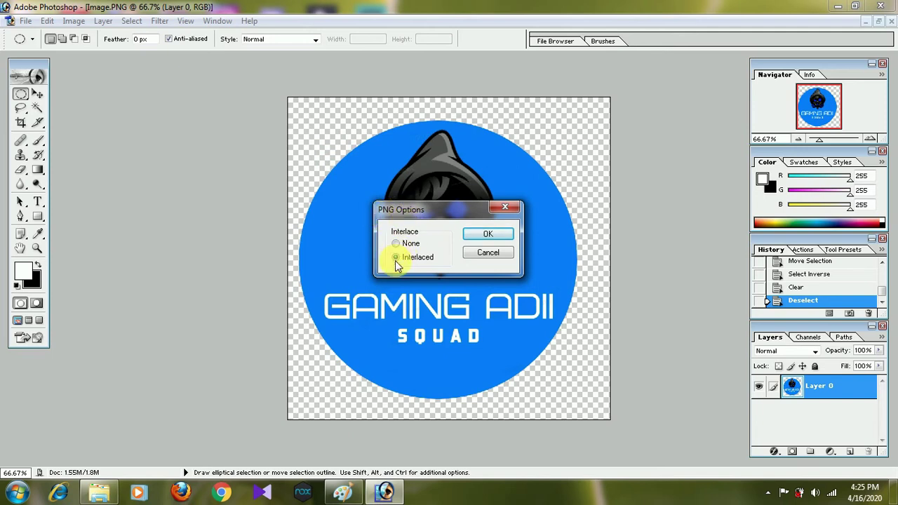
click(485, 236)
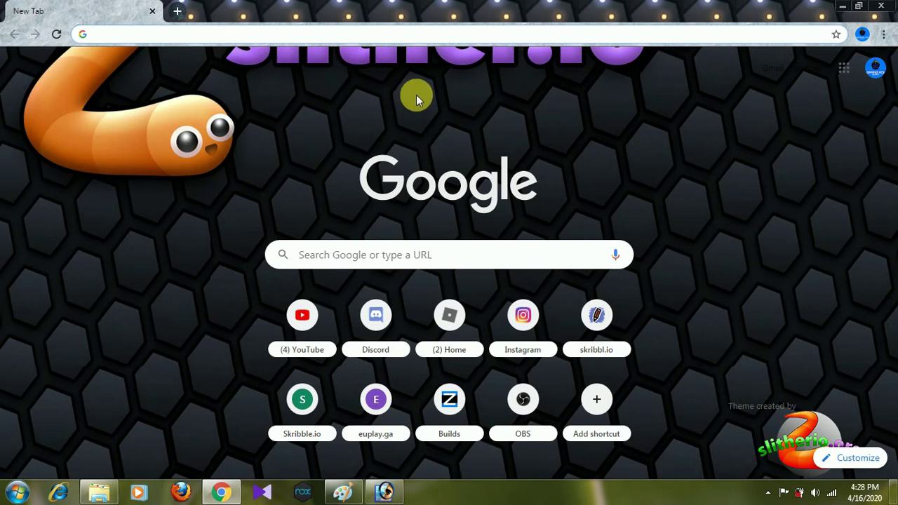
- Switch to Chrome, search Google for image reducer, and open the reduceimages.com result
click(163, 40)
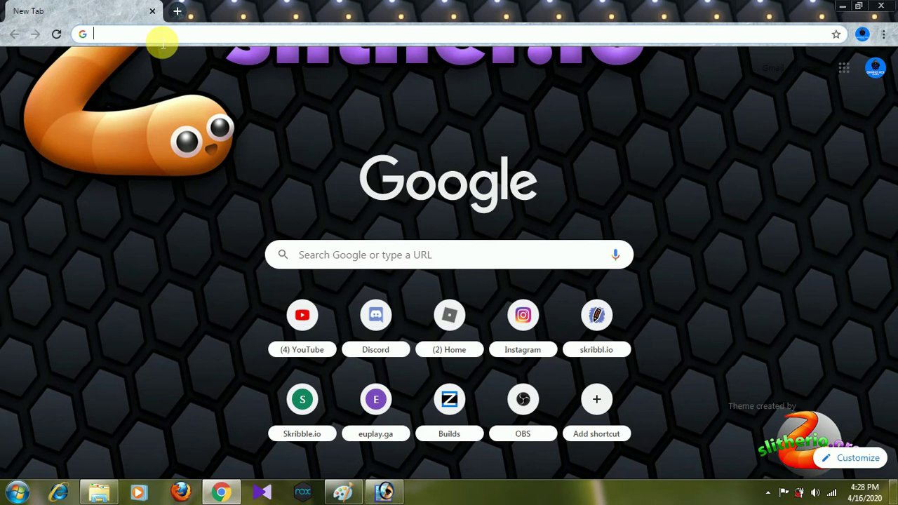
text(i)
key(Return)
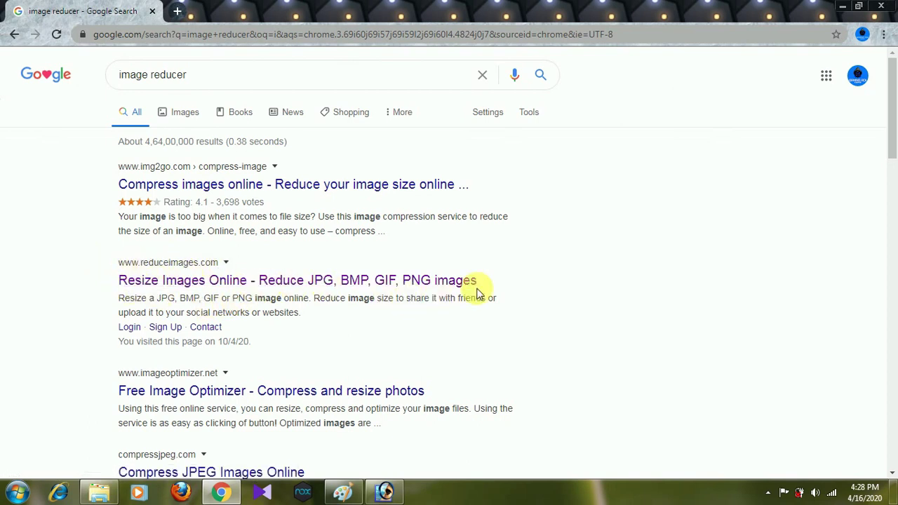
click(181, 284)
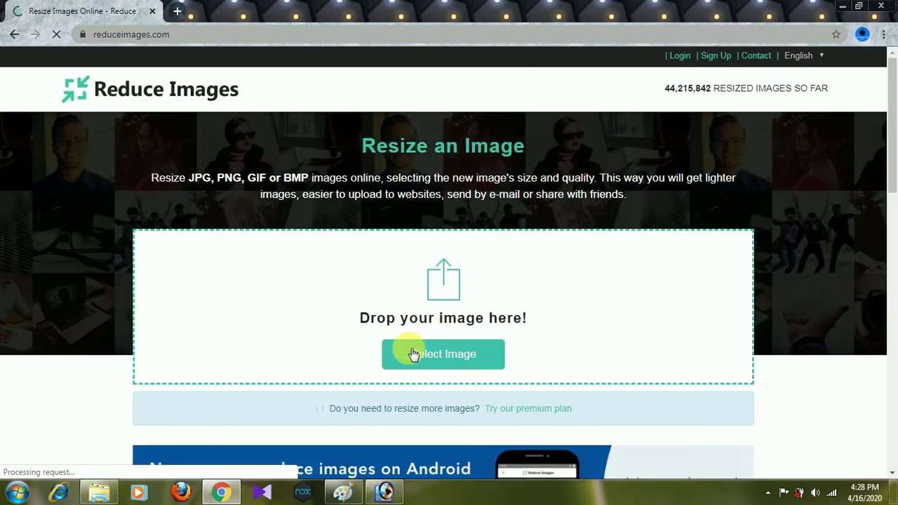
- Load Image 2 from the YOUTUBE profile folder into the Reduce Images upload area
click(104, 492)
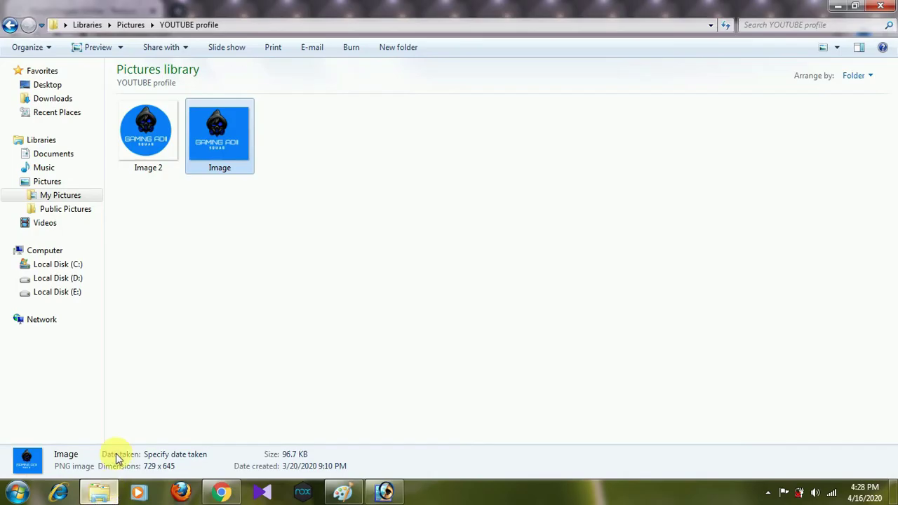
click(158, 144)
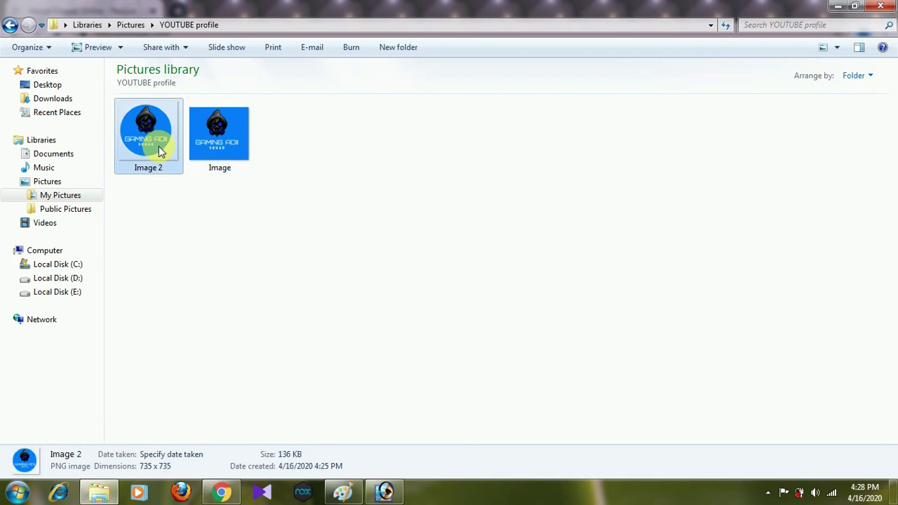
drag(160, 151, 421, 296)
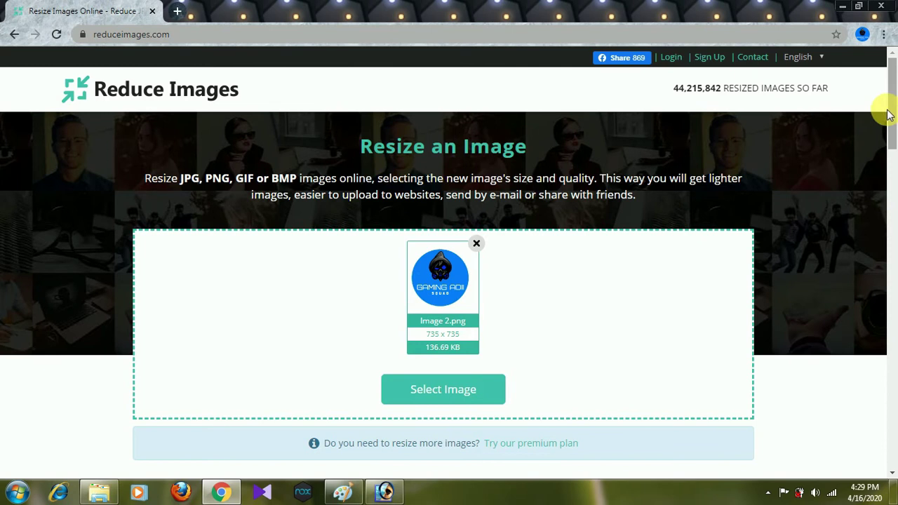
- Switch the resize units to pixels and set the new width and height to 150
scroll(895, 137, down, 1)
drag(894, 137, 894, 193)
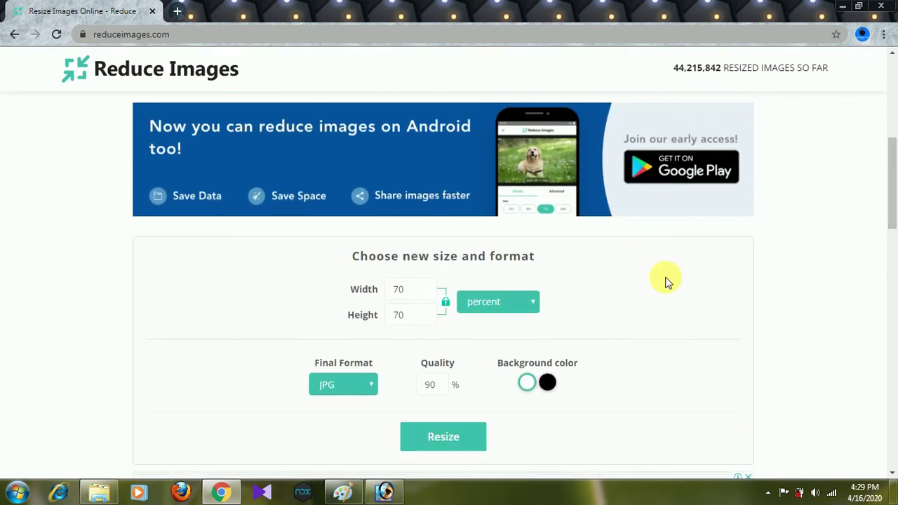
click(520, 309)
click(515, 334)
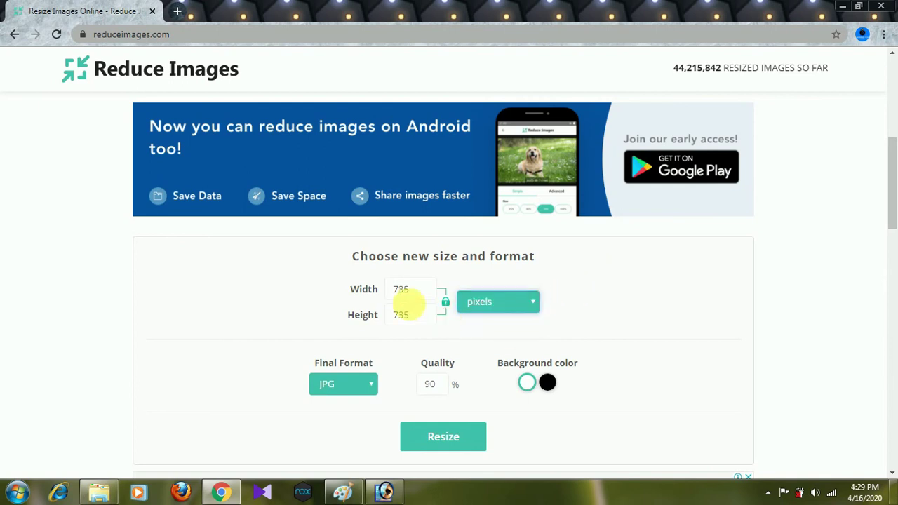
click(410, 294)
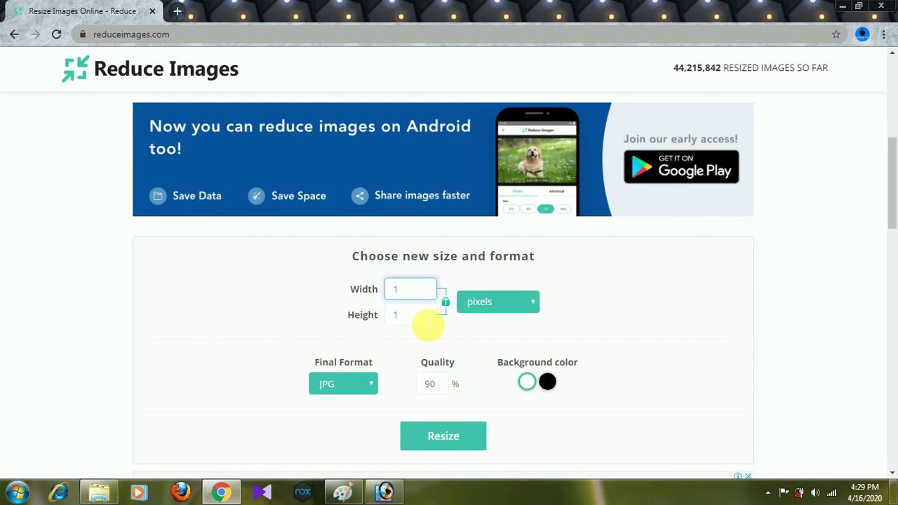
click(408, 315)
click(420, 293)
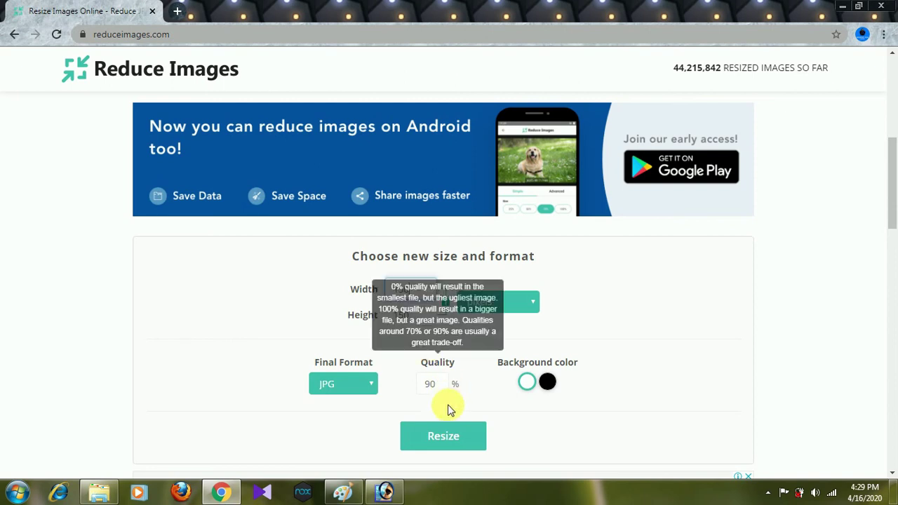
- Set the final format to PNG and start resizing the image
click(357, 382)
click(365, 421)
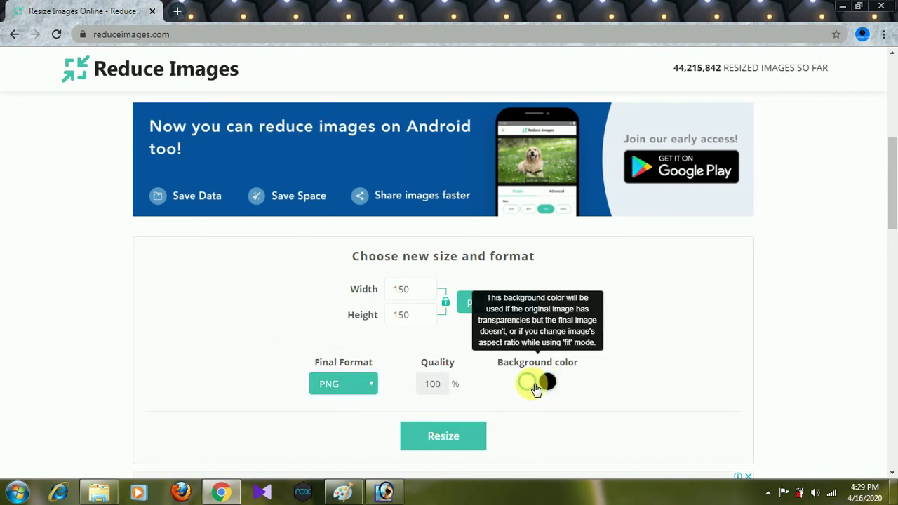
scroll(462, 431, down, 2)
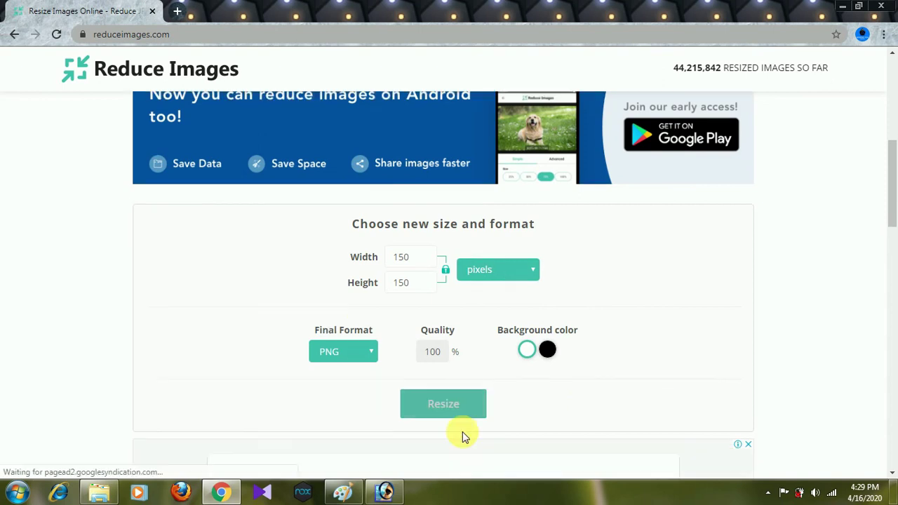